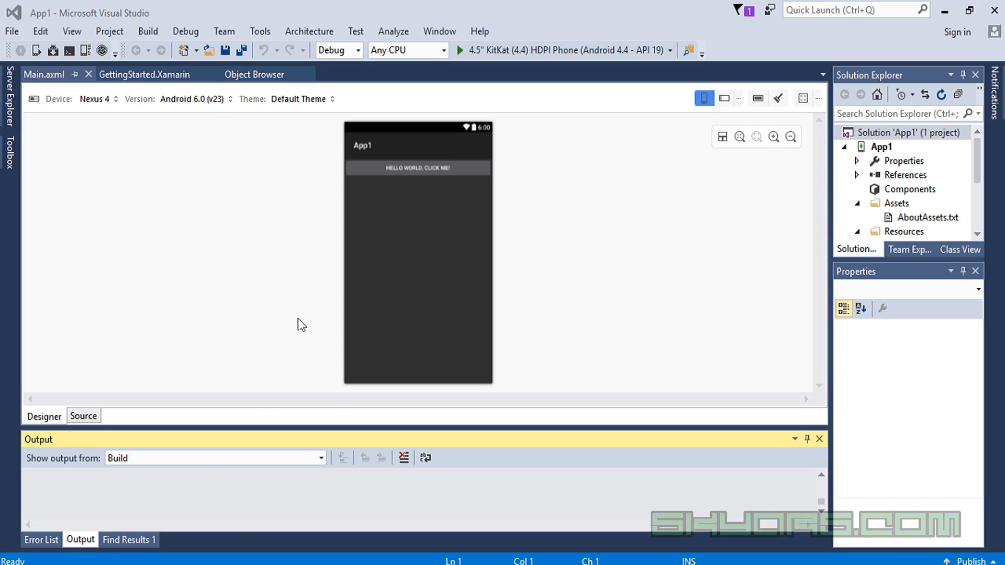
Open Control Panel and bring up the Programs and Features list for uninstalling programs
key("super")
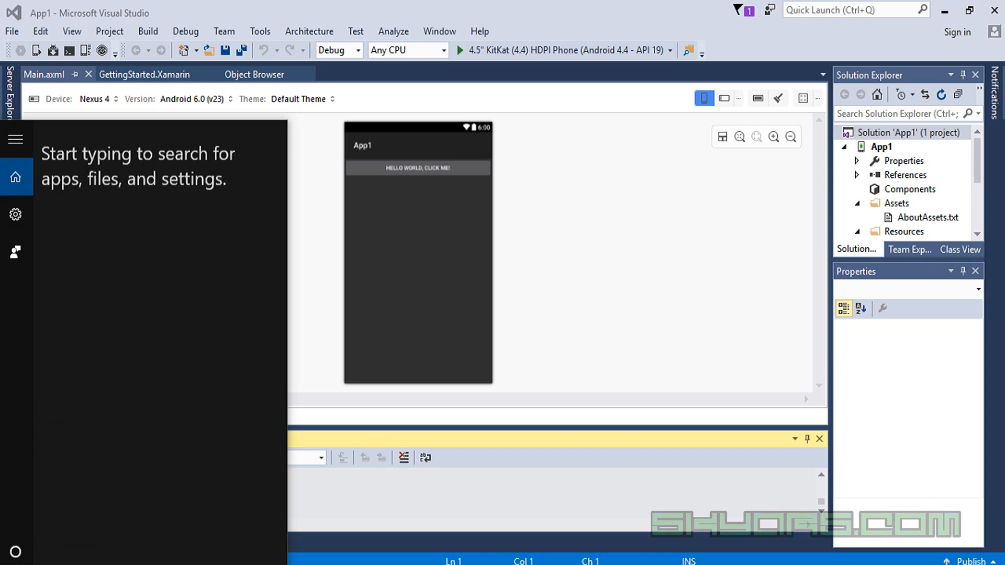
type("v")
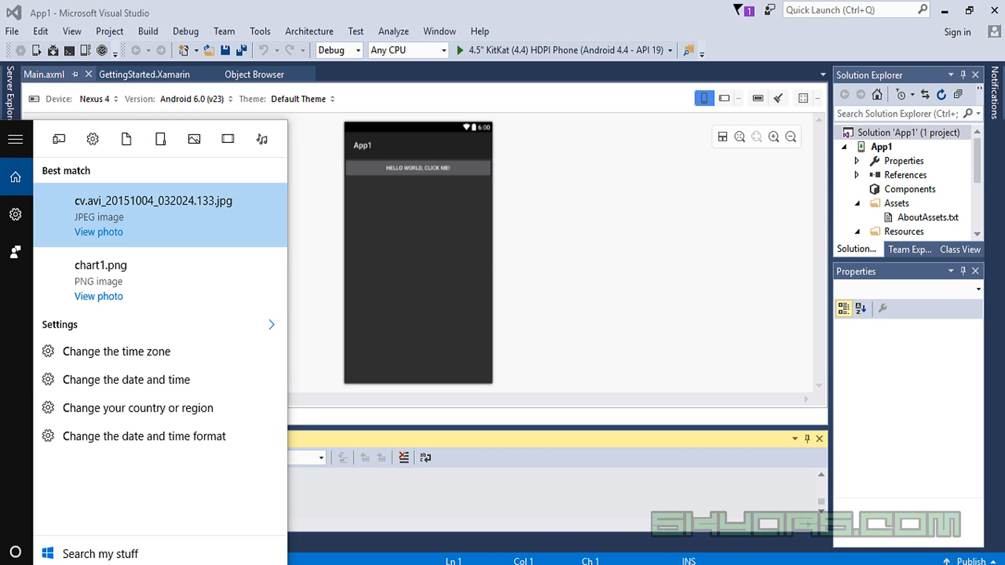
type("ont")
left_click(139, 205)
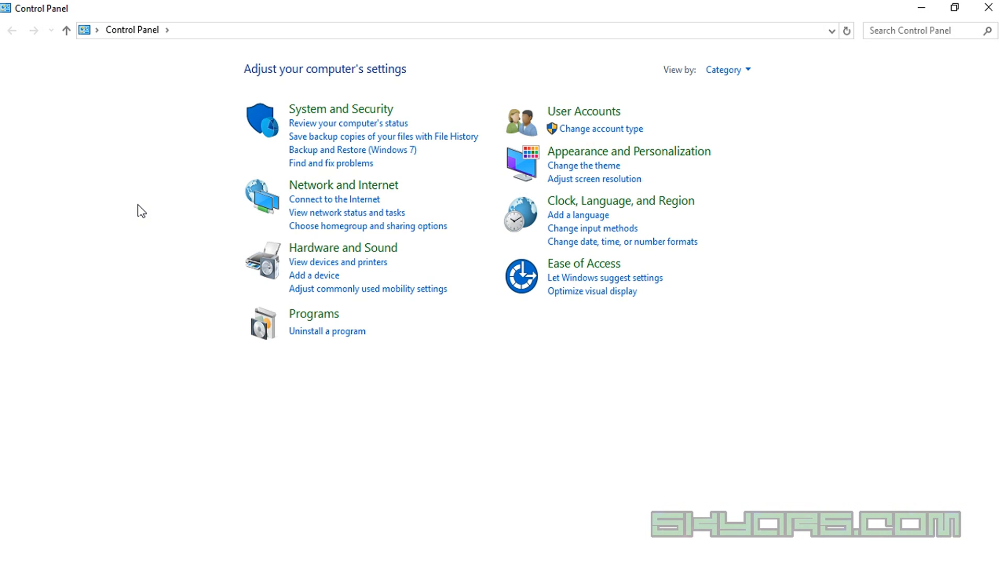
left_click(318, 334)
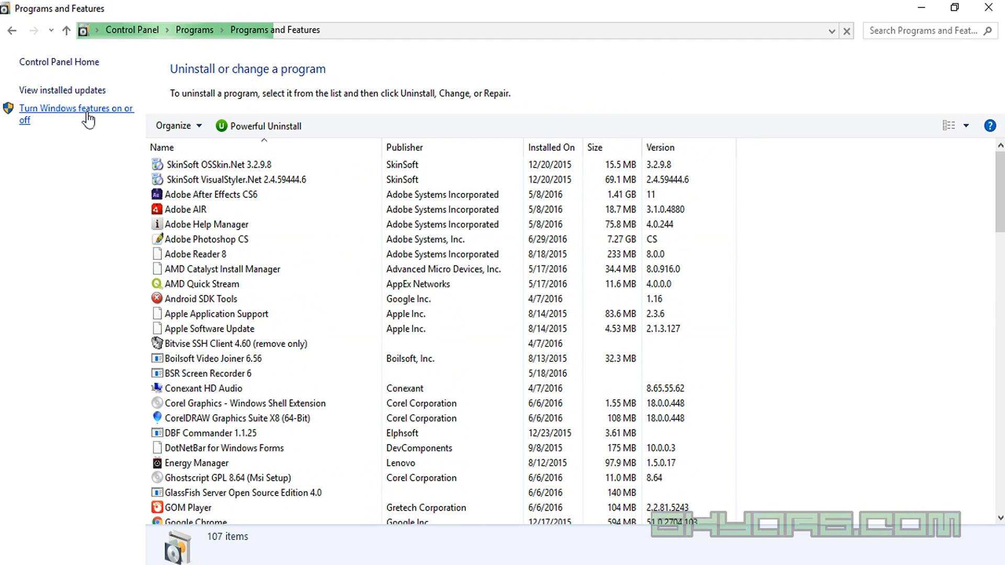
left_click(86, 113)
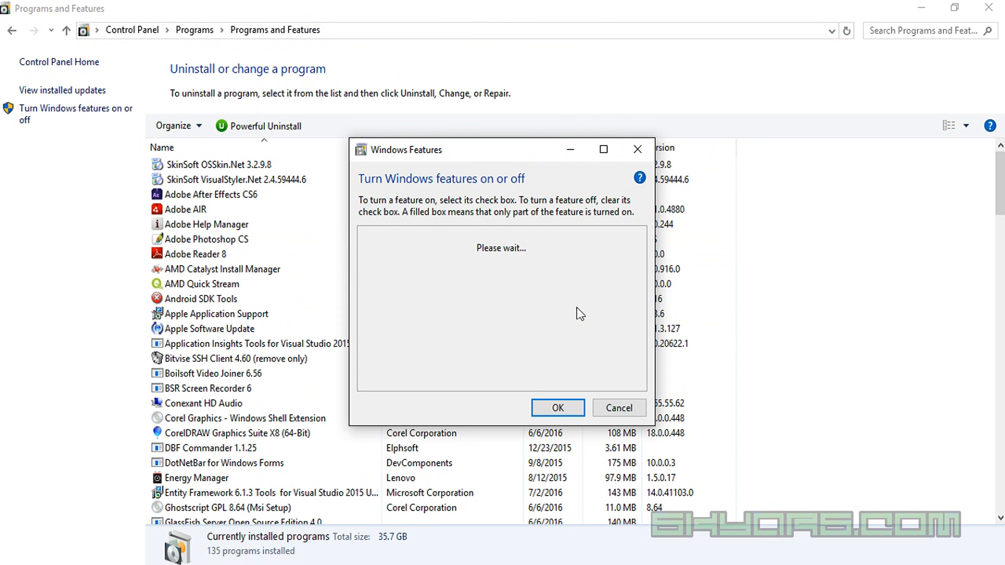
left_click(622, 409)
left_click(921, 8)
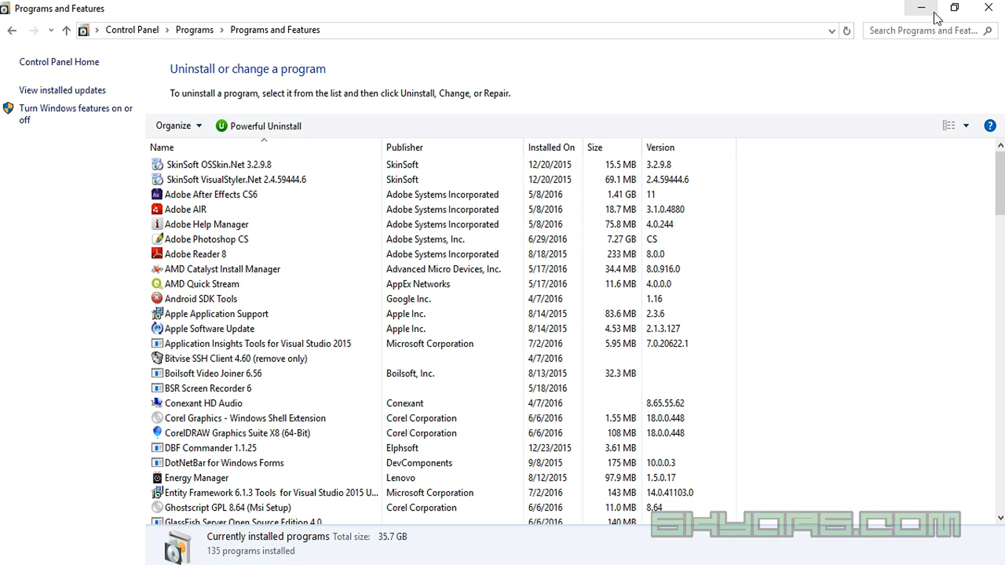
left_click(923, 11)
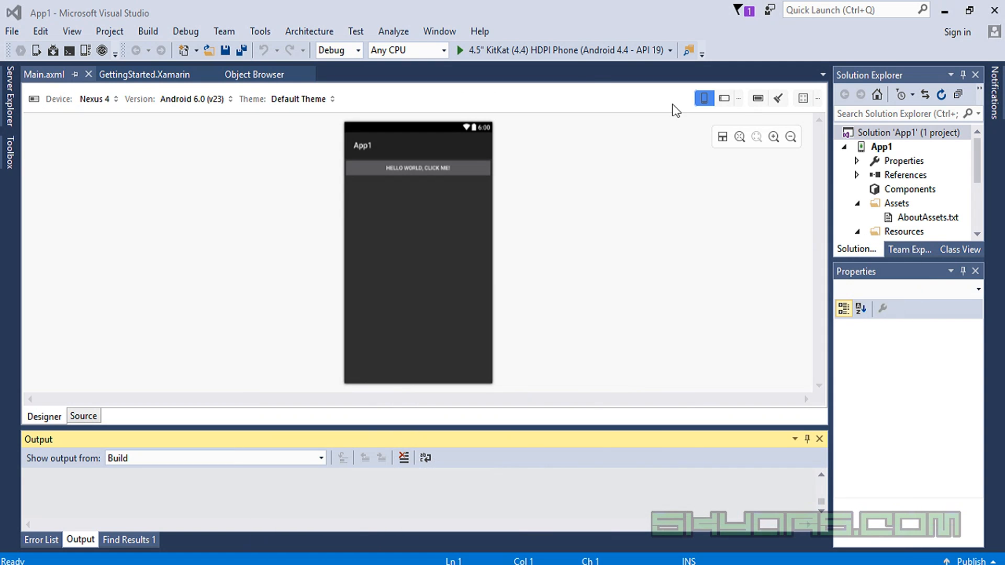
Try to run App1 on the 4.5" KitKat (4.4) HDPI Phone emulator, then dismiss the emulator dialog
left_click(567, 55)
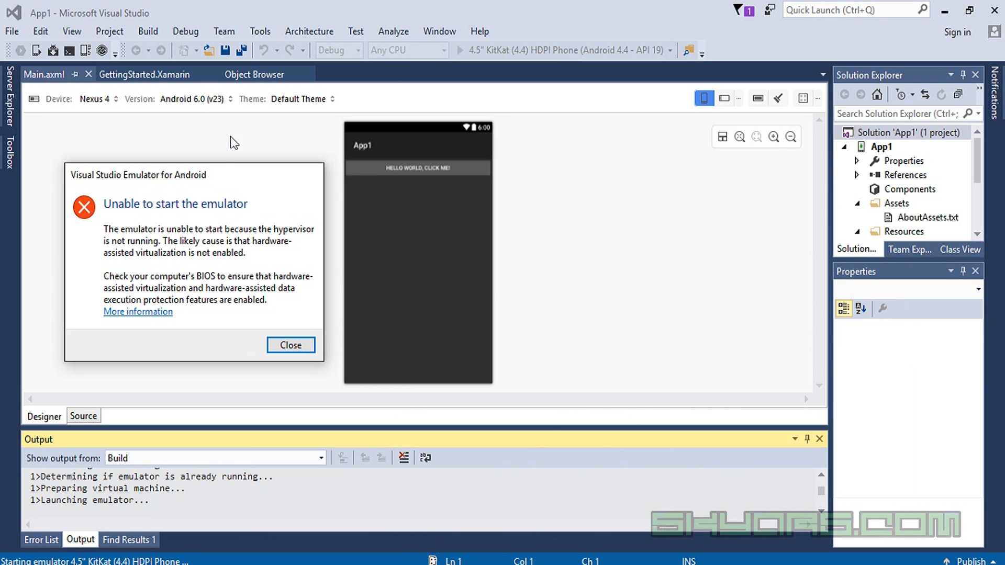
left_click_drag(212, 182, 433, 193)
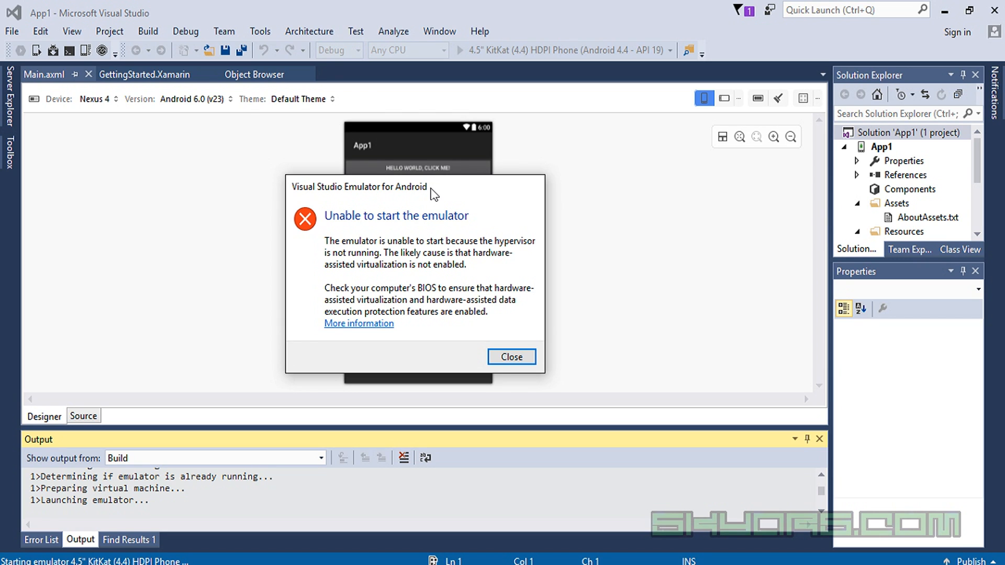
key("alt")
mouse_move(317, 197)
left_mouse_down()
mouse_move(315, 320)
mouse_move(341, 338)
mouse_move(535, 332)
mouse_move(547, 208)
mouse_move(320, 196)
left_mouse_up()
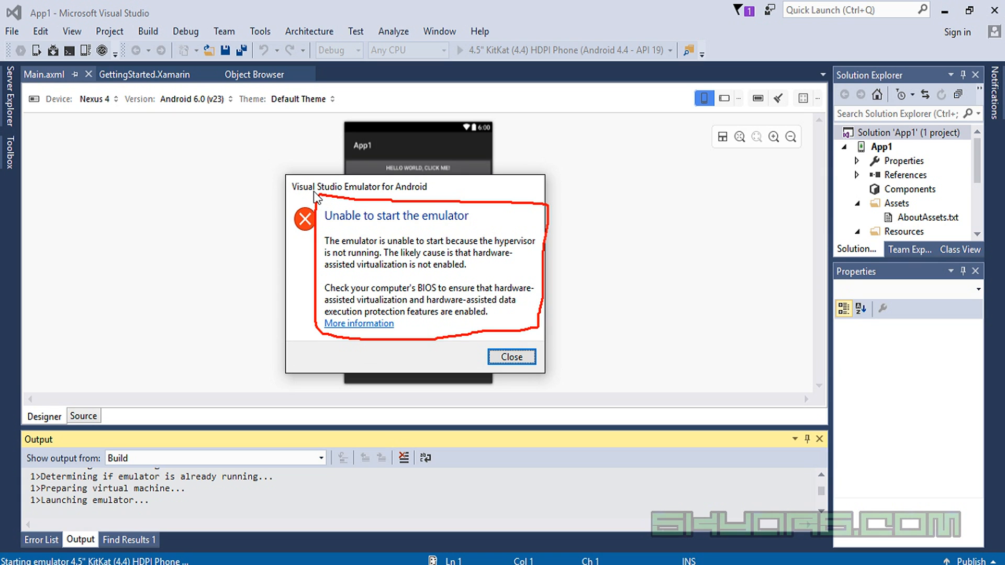
key("Escape")
left_click(516, 357)
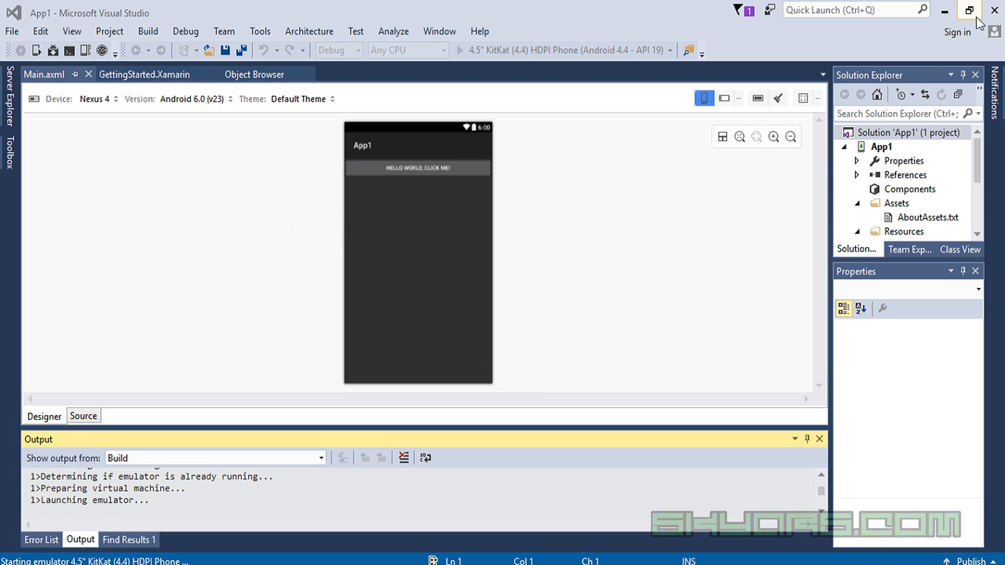
Close Visual Studio, declining to continue with the App1 deployment
left_click(991, 13)
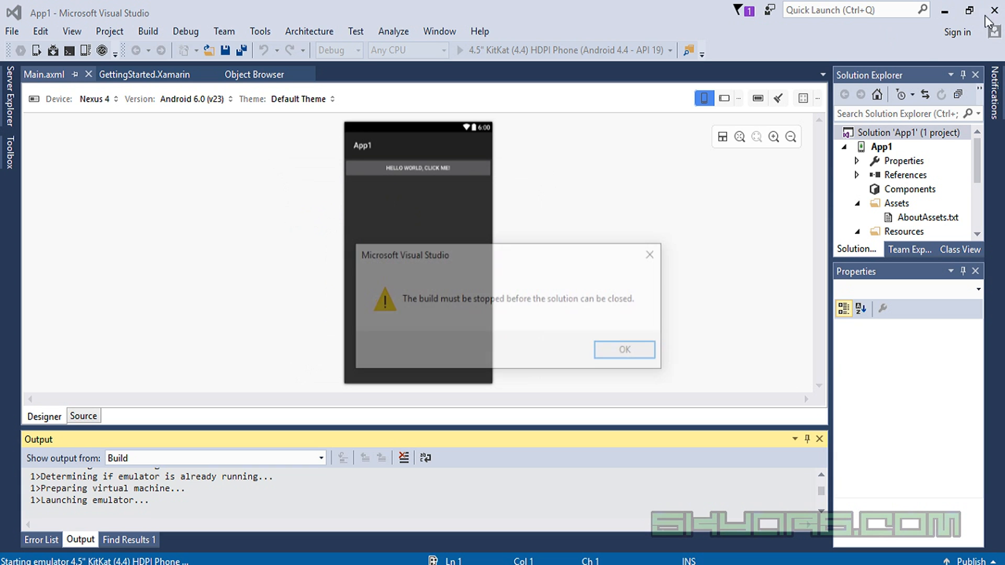
left_click(626, 349)
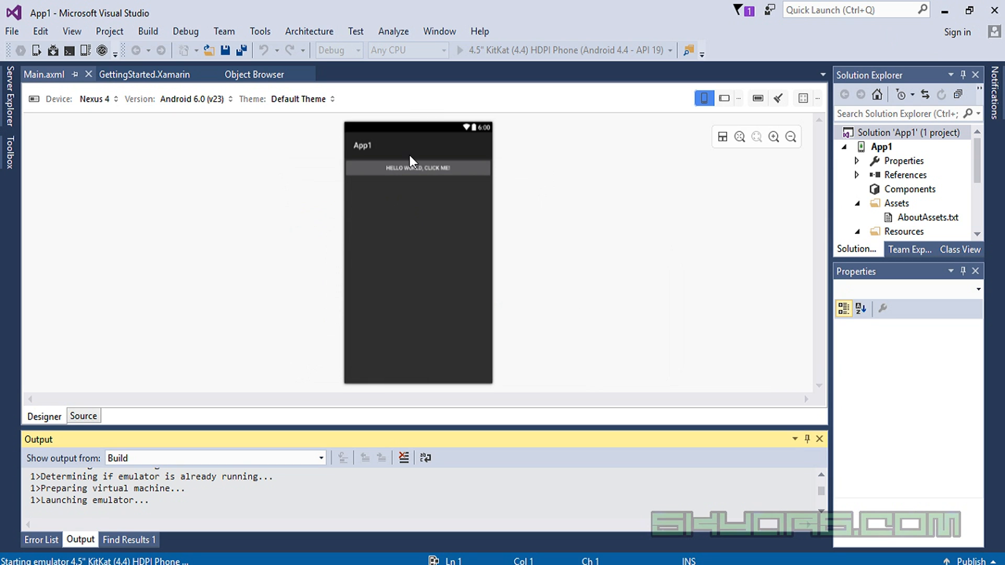
left_click(552, 345)
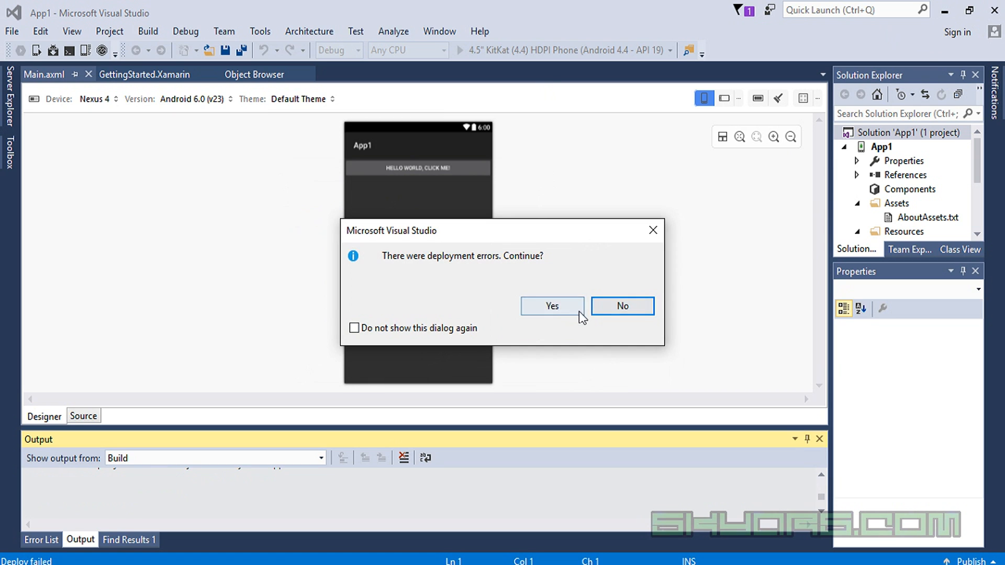
left_click(605, 309)
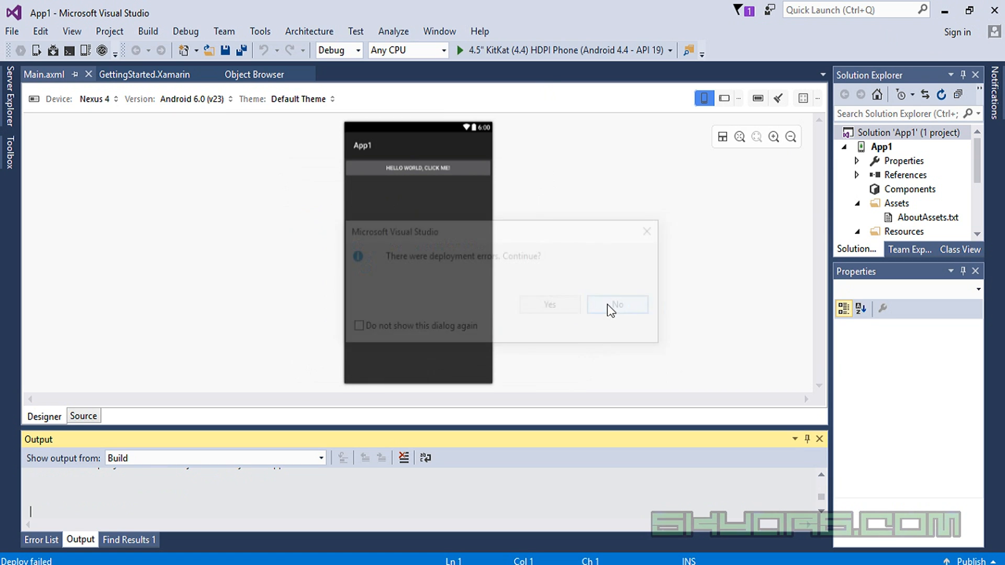
left_click(990, 13)
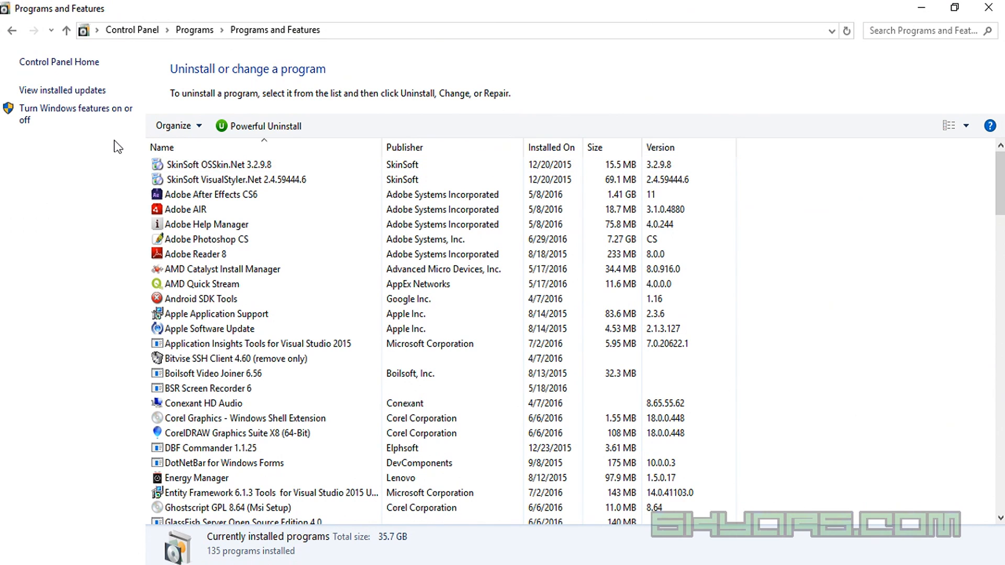
Open Windows Features from Programs and Features and expand Hyper-V down to the Hyper-V Platform components
left_click(137, 30)
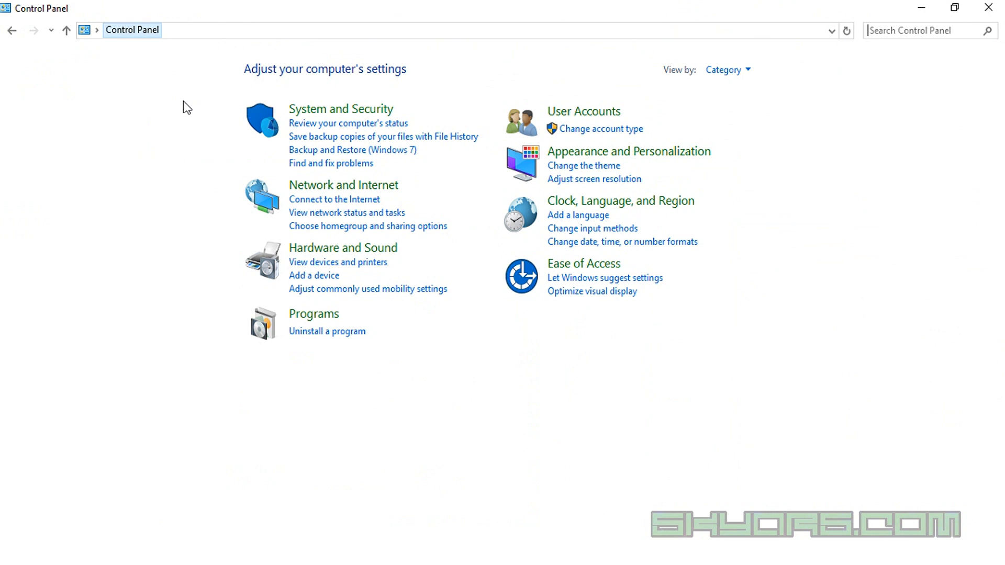
left_click(336, 339)
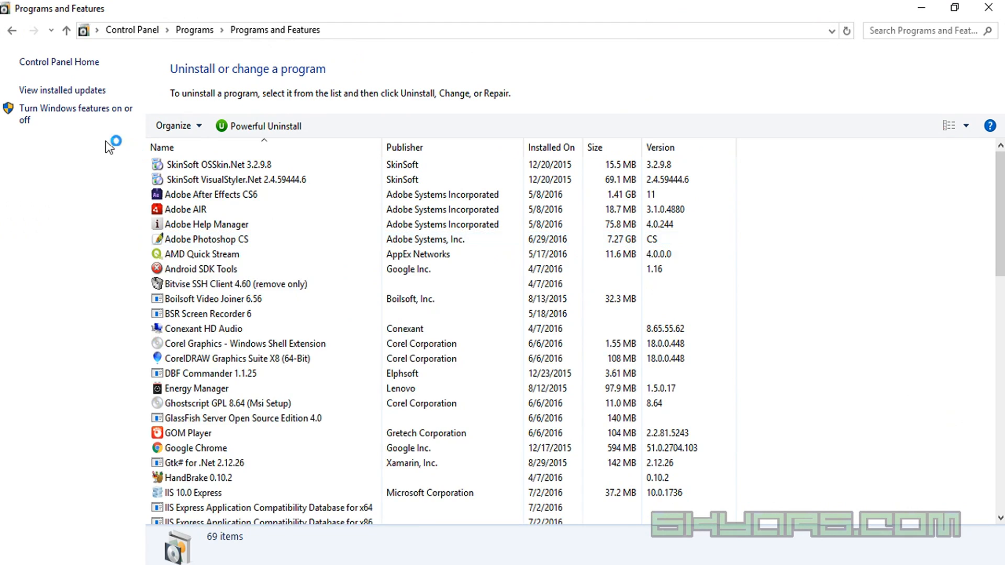
left_click(88, 117)
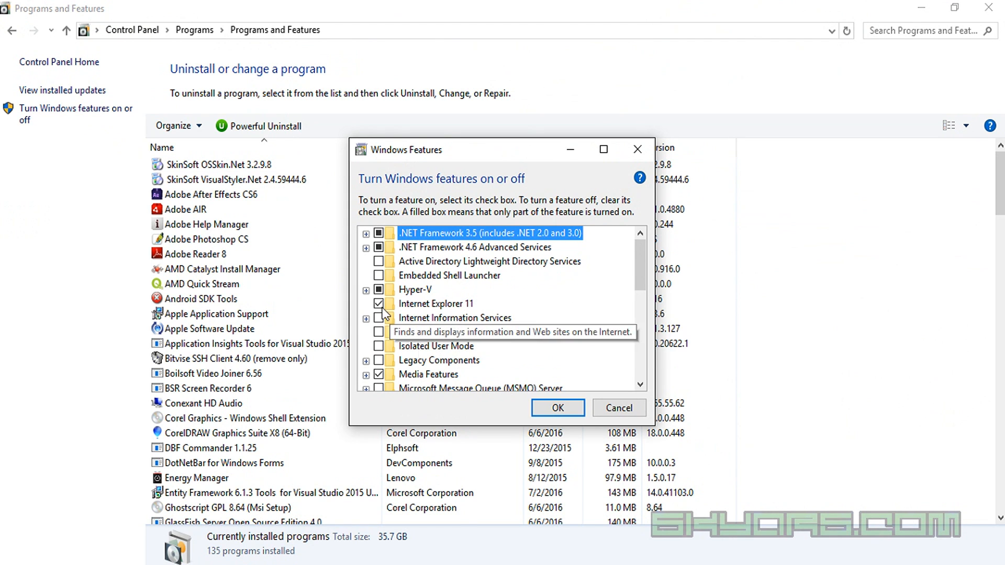
left_click(365, 290)
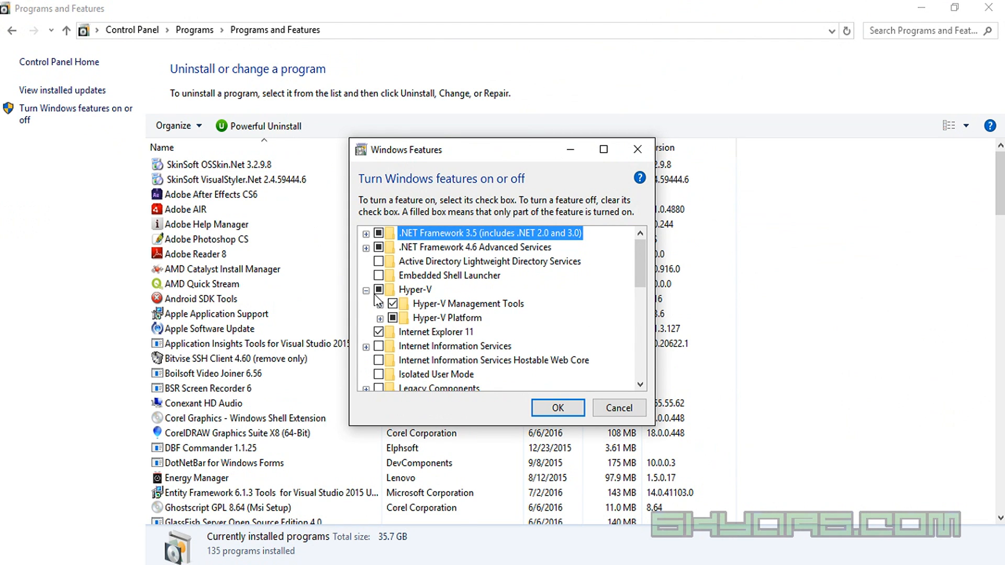
left_click(380, 318)
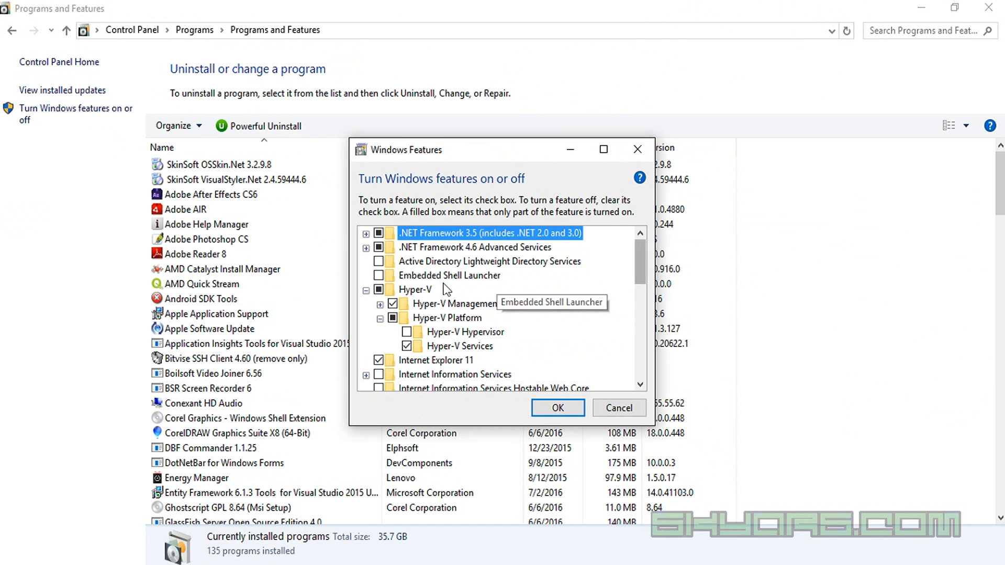
Turn on Hyper-V Hypervisor so all of Hyper-V is enabled, apply the feature changes and close the window
left_click(385, 293)
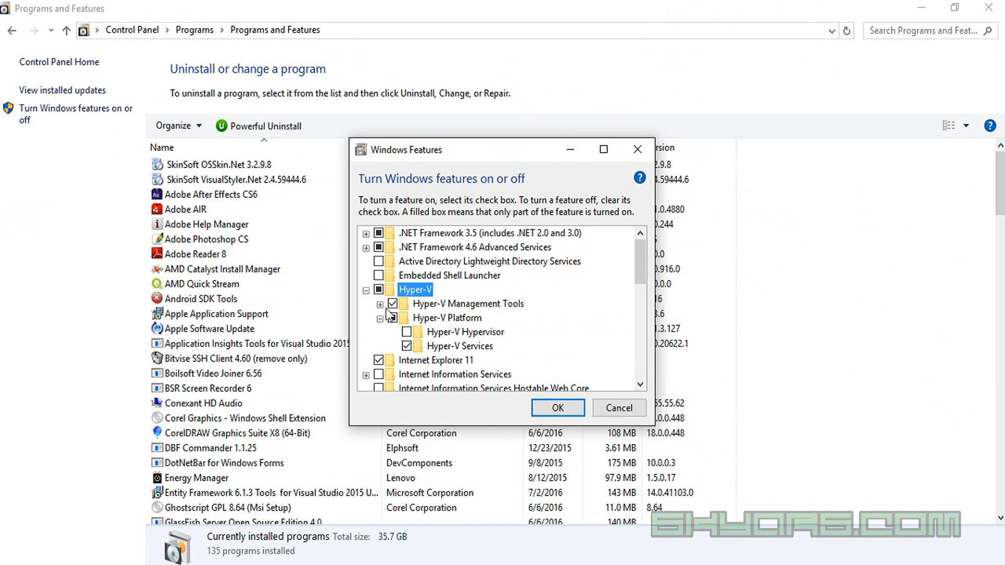
left_click(407, 332)
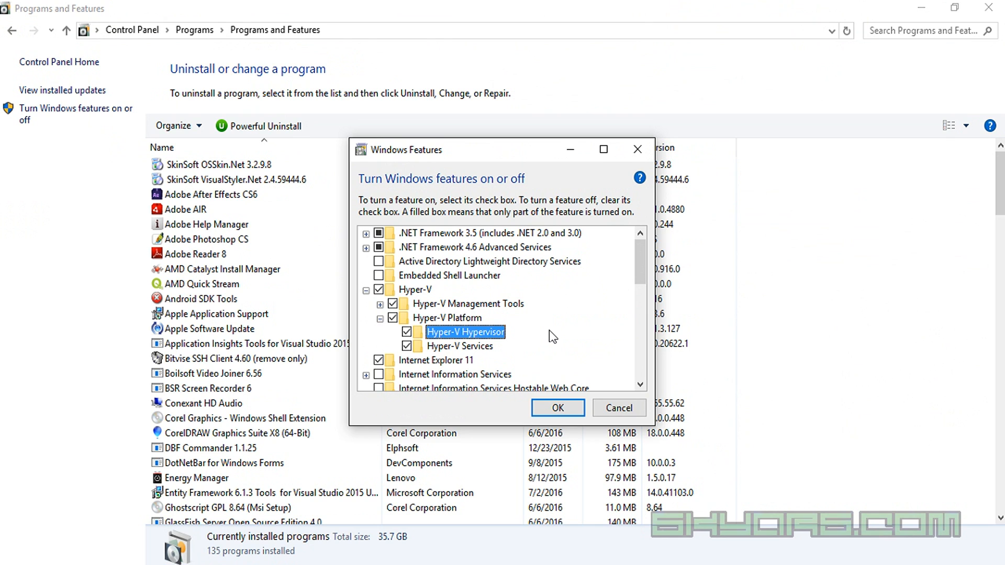
left_click(547, 564)
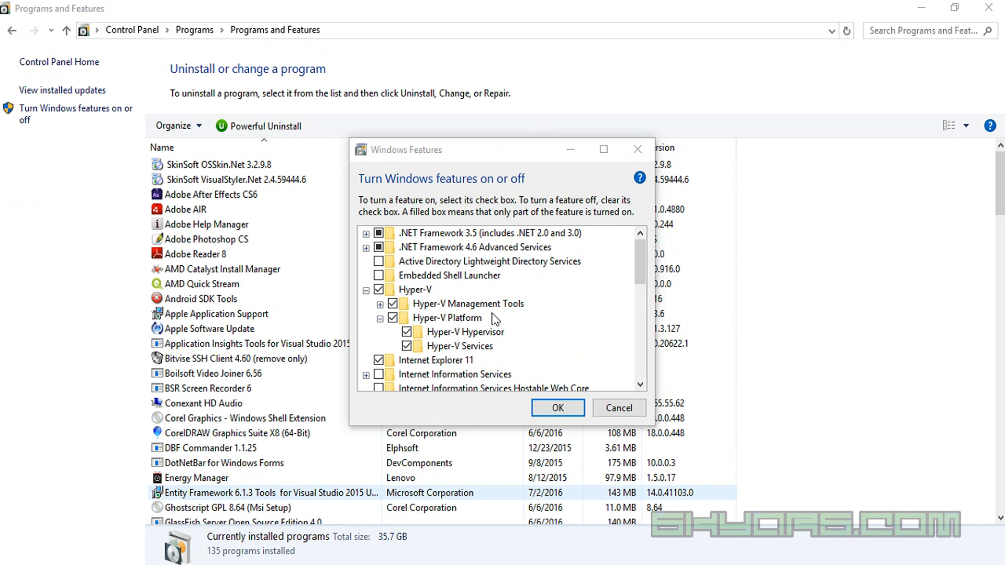
mouse_move(589, 330)
left_mouse_down()
mouse_move(513, 331)
mouse_move(537, 344)
left_mouse_up()
key("Escape")
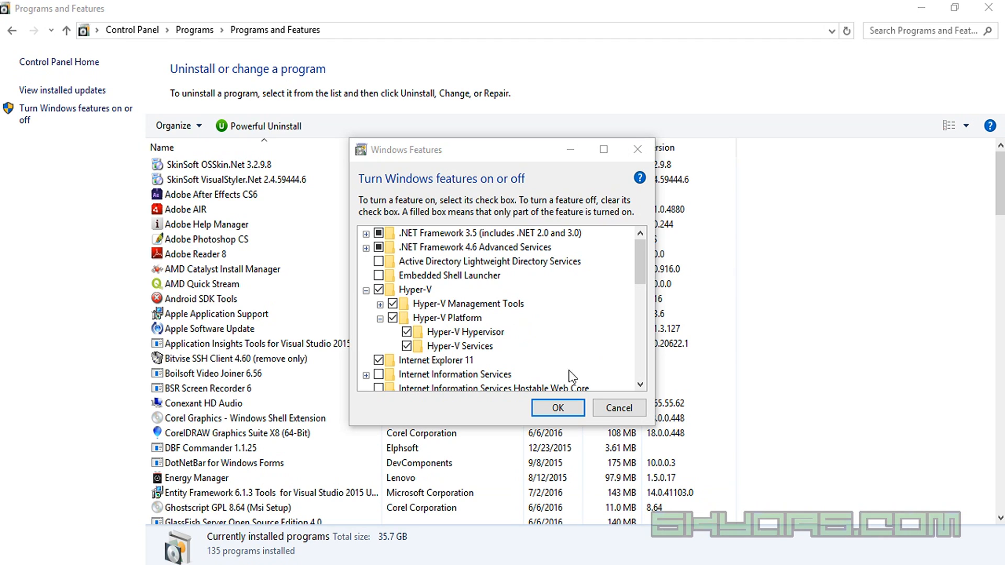
left_click(558, 409)
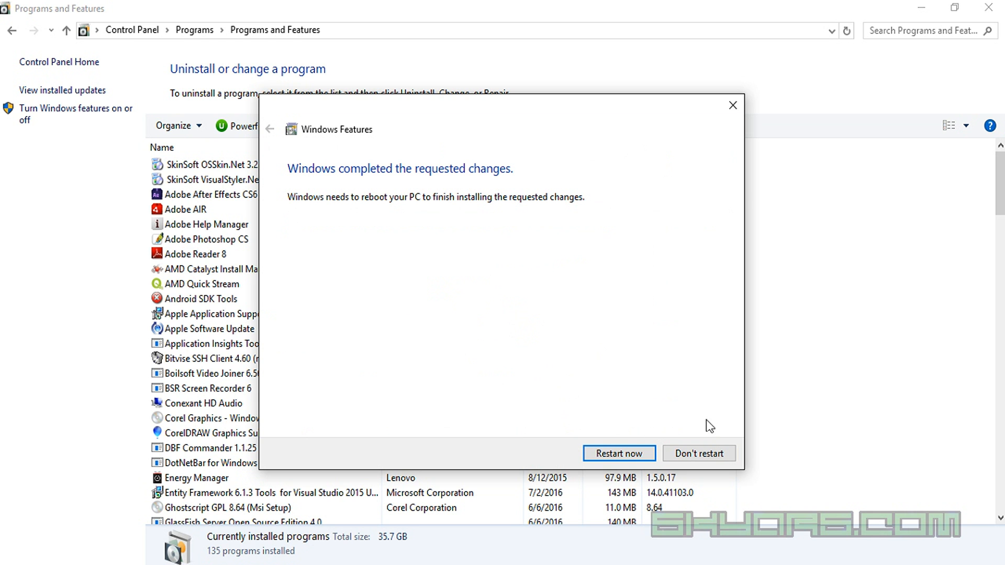
left_click(987, 9)
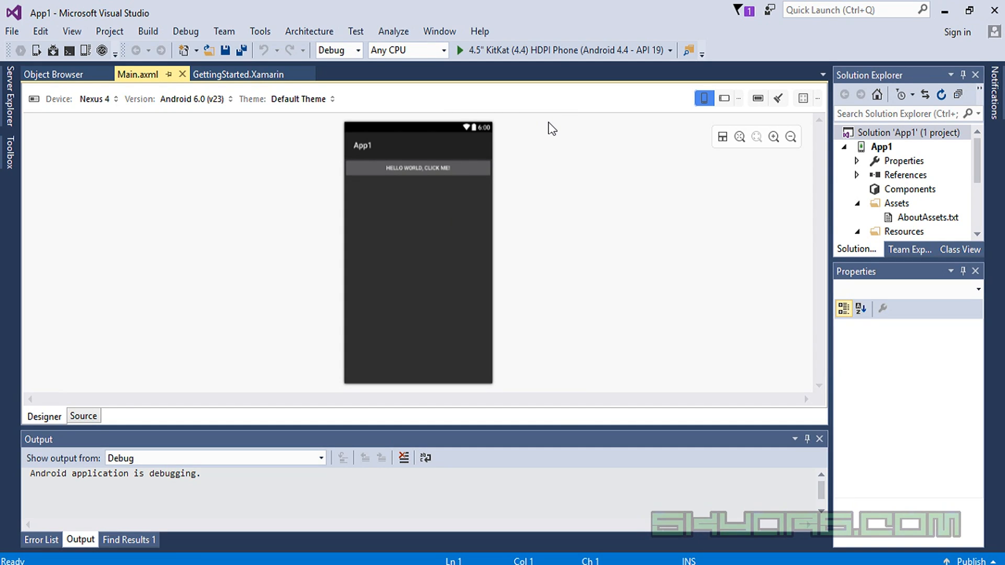
Run App1 from Visual Studio on the 4.5" KitKat (4.4) HDPI Phone emulator and unlock the virtual phone
left_click(545, 54)
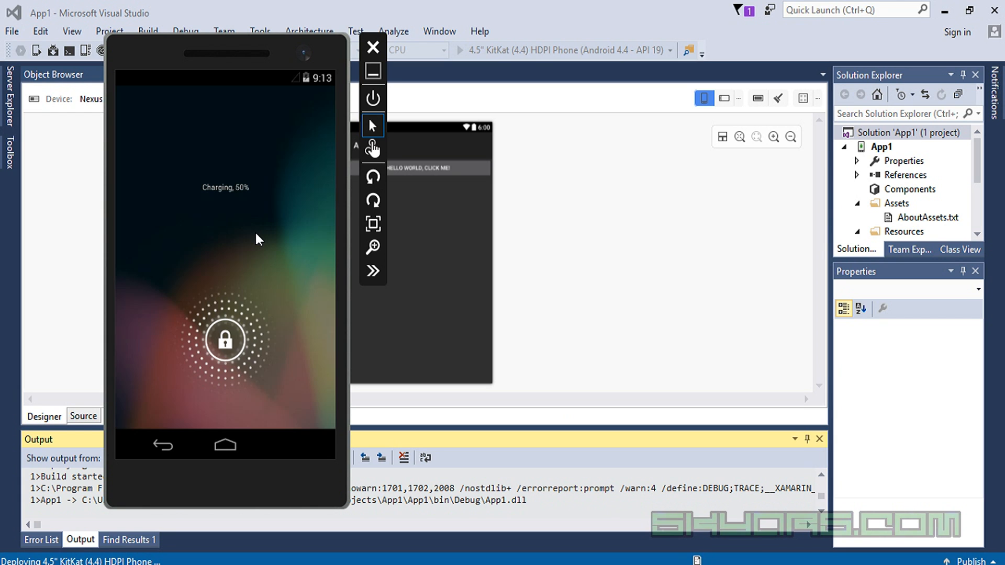
left_click(231, 343)
left_click_drag(232, 356, 242, 268)
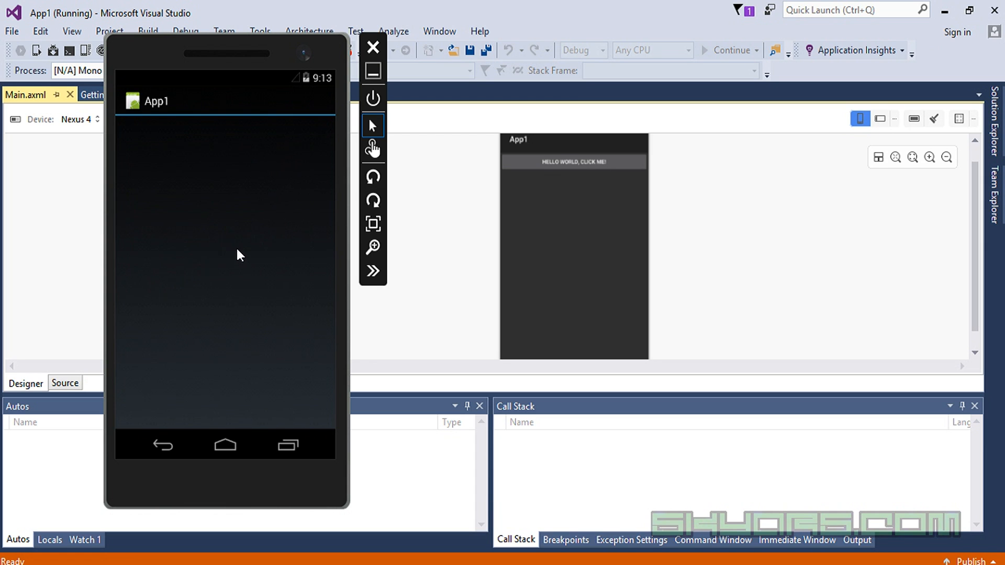
Test App1 in the emulator by tapping its counter button 13 times, leaving the Additional Tools window closed
left_click(231, 131)
double_click(231, 130)
triple_click(231, 131)
double_click(231, 131)
double_click(231, 131)
double_click(232, 131)
left_click(231, 131)
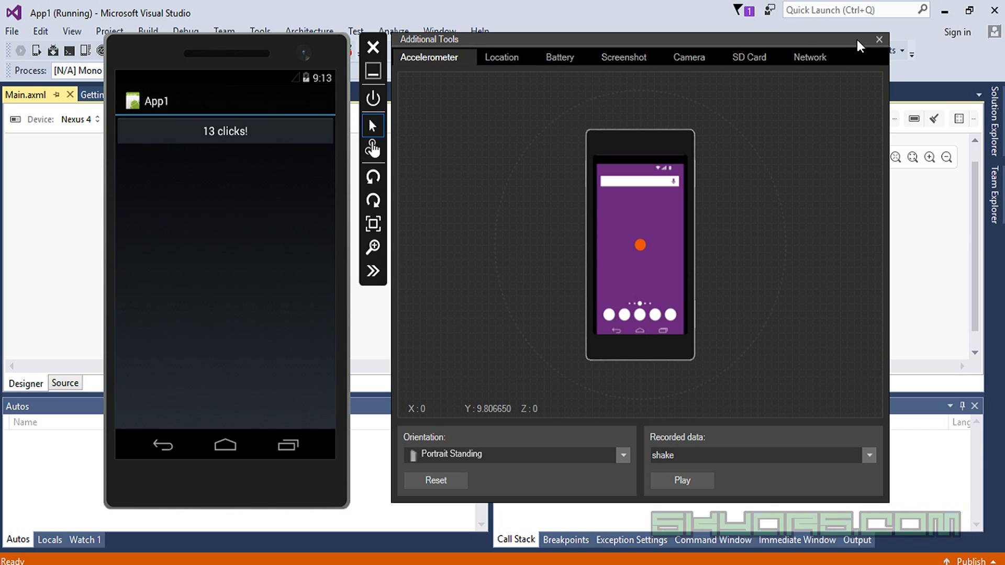
left_click(879, 40)
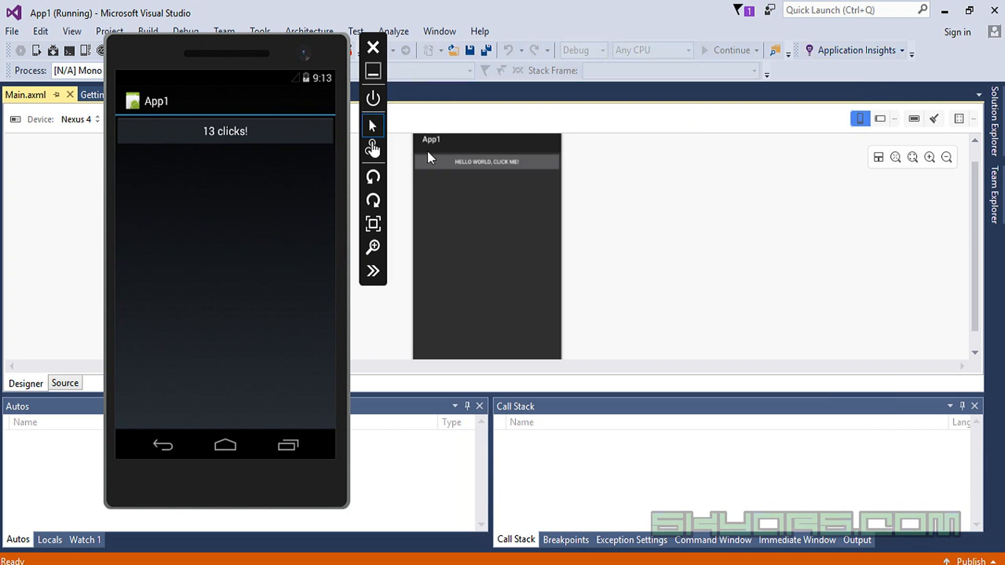
Swipe App1 away in the emulator's recent apps and minimize the Visual Studio window
left_click(283, 444)
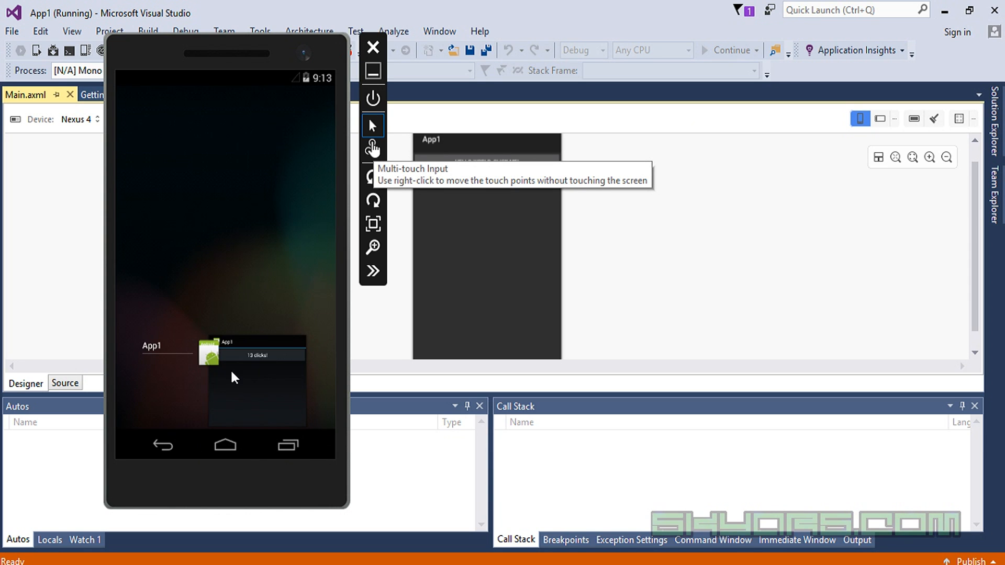
left_click_drag(283, 372, 395, 377)
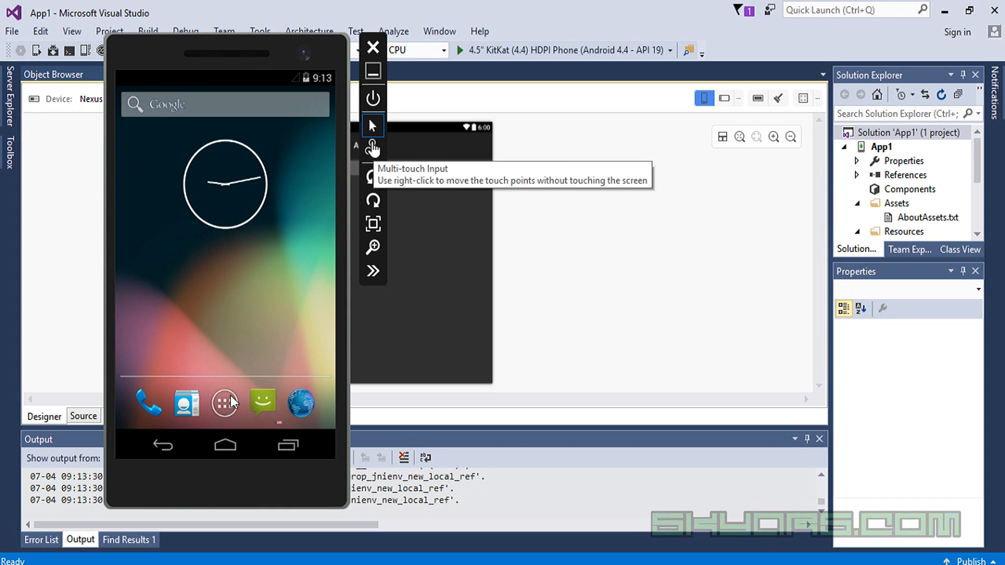
left_click(945, 19)
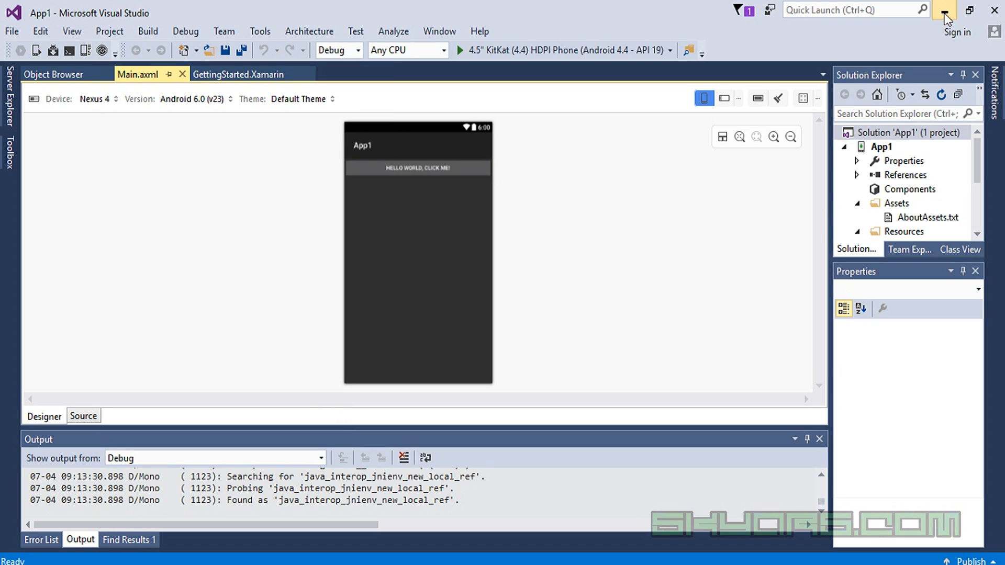